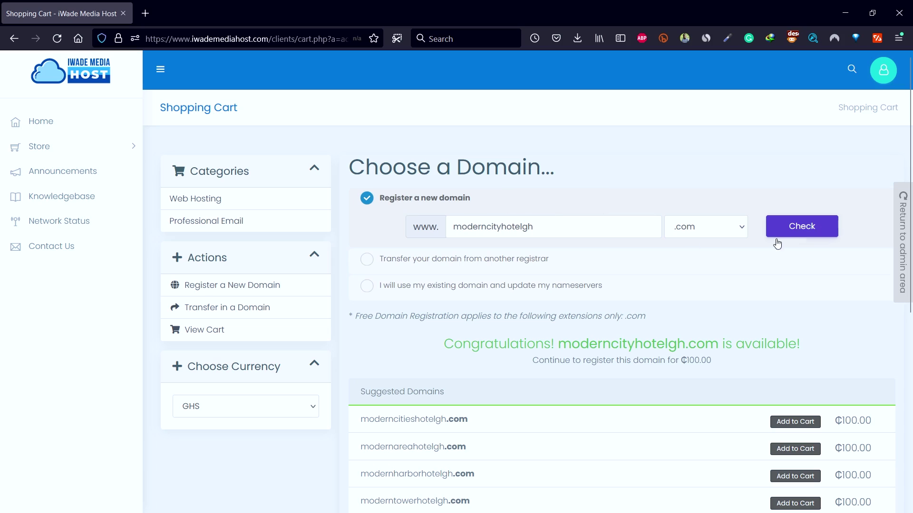
- Continue with the available domain and confirm the Paystack mobile money payment
scroll(805, 233, down, 5)
click(608, 419)
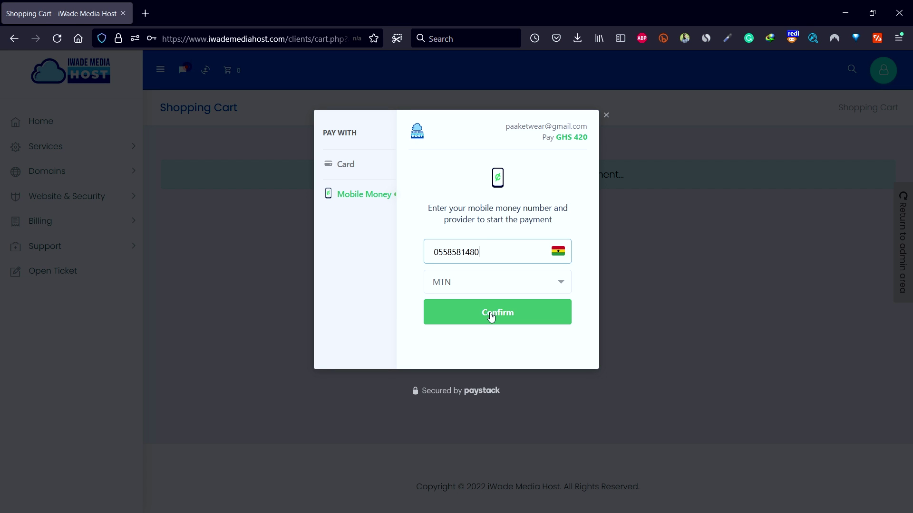
click(491, 316)
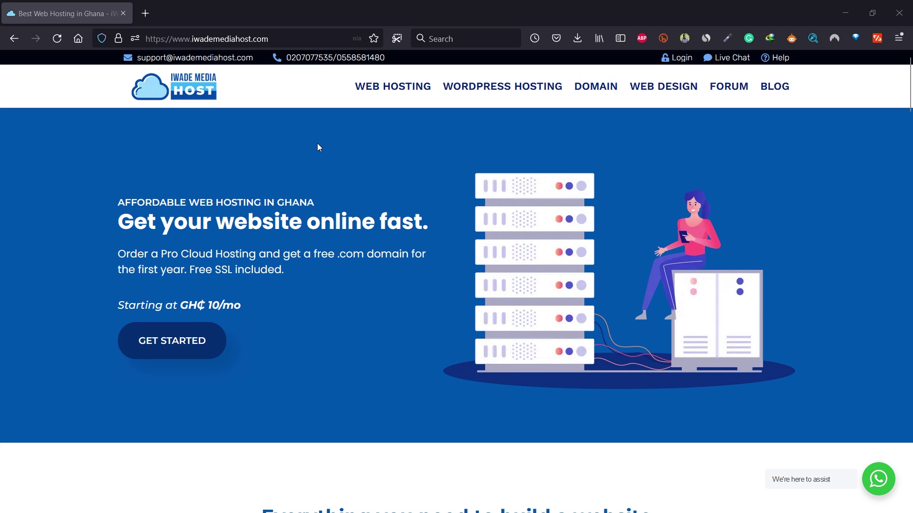
- Order the Business Cloud hosting plan at ₵35/mo from the pricing cards
scroll(318, 148, down, 10)
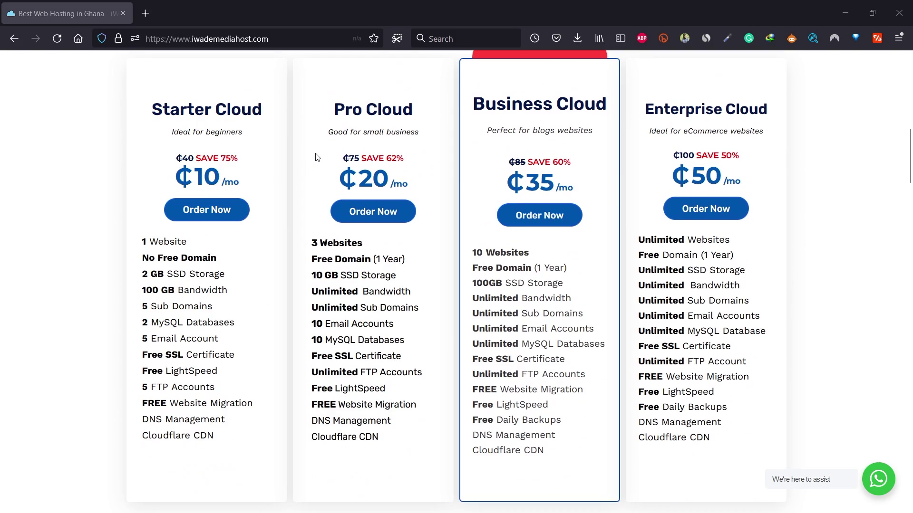
scroll(318, 158, up, 2)
scroll(316, 157, down, 1)
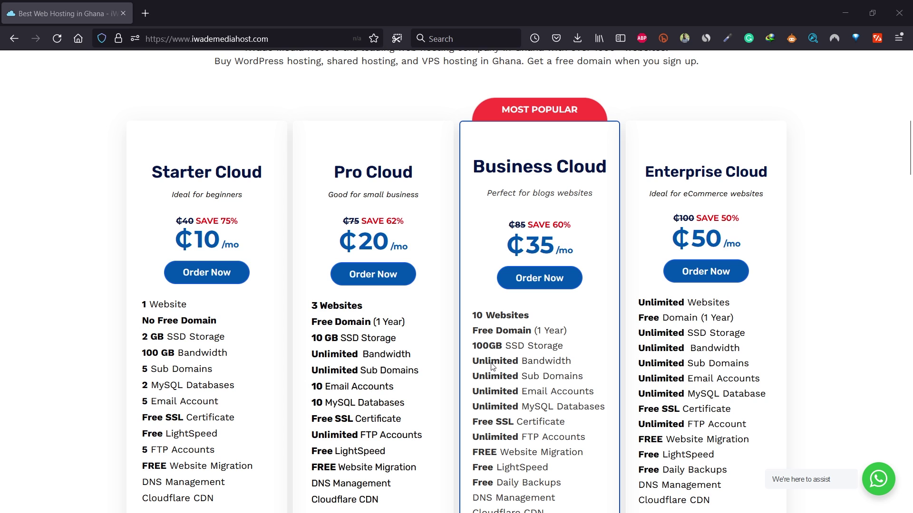
click(521, 282)
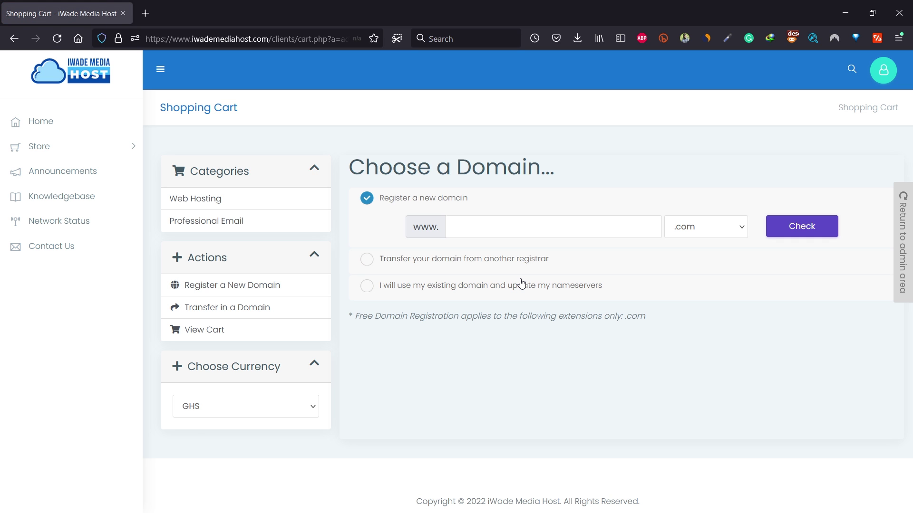
- Check moderncityhotelgh.com availability, then continue to configure the Business Cloud plan
text(moderncityhotelgh)
key(Return)
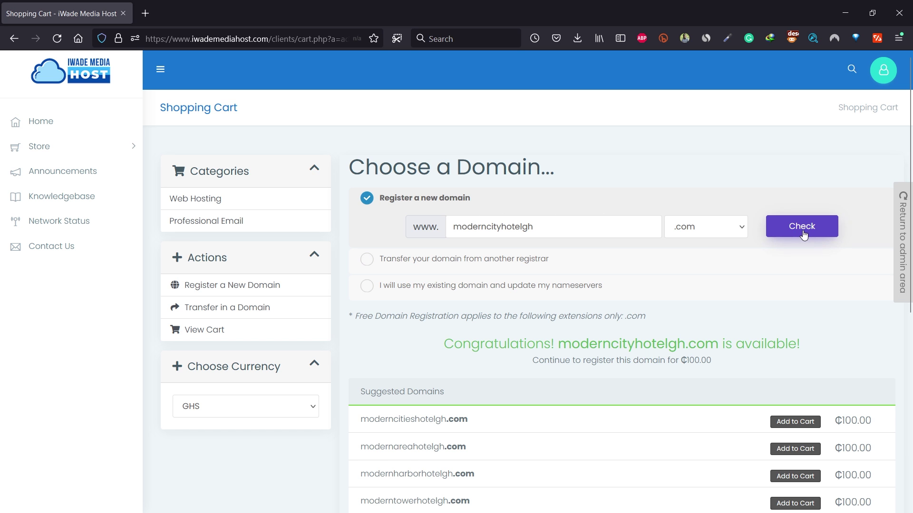
scroll(642, 314, down, 7)
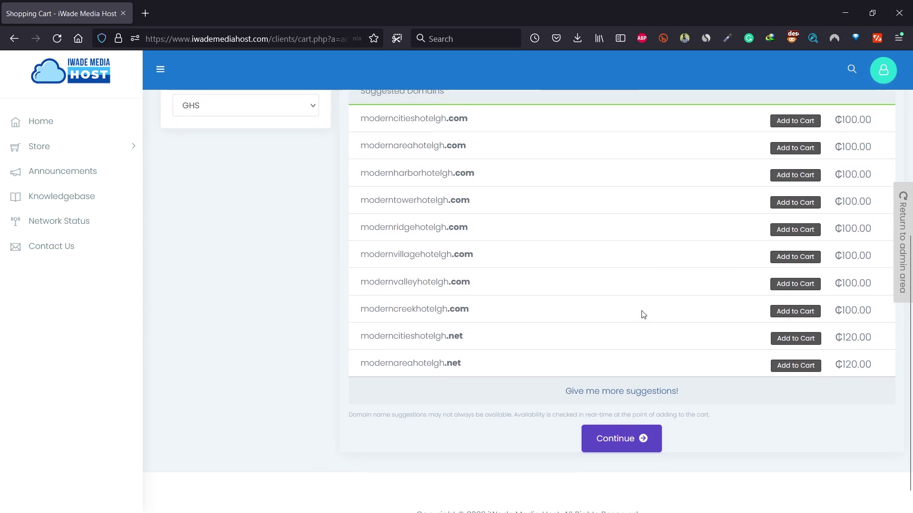
click(607, 417)
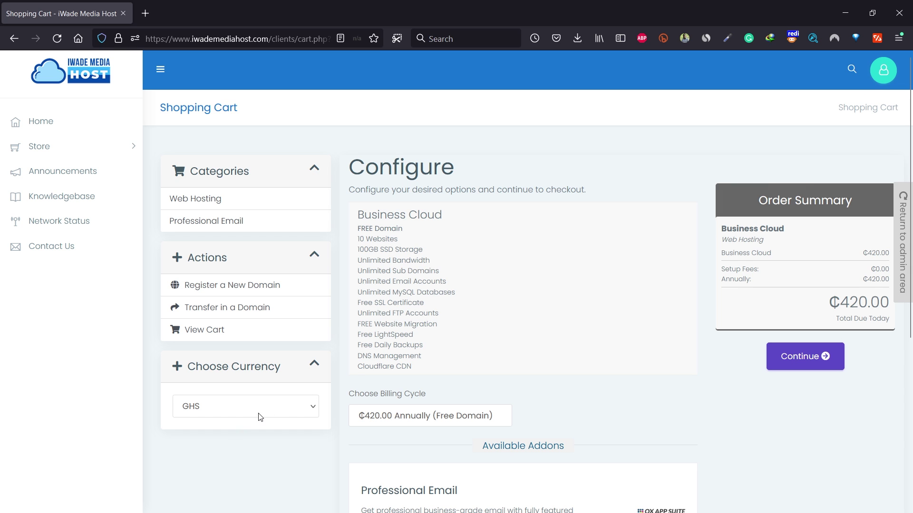
- Try USD as currency, keep the Annually billing cycle, and continue to domain configuration
click(228, 408)
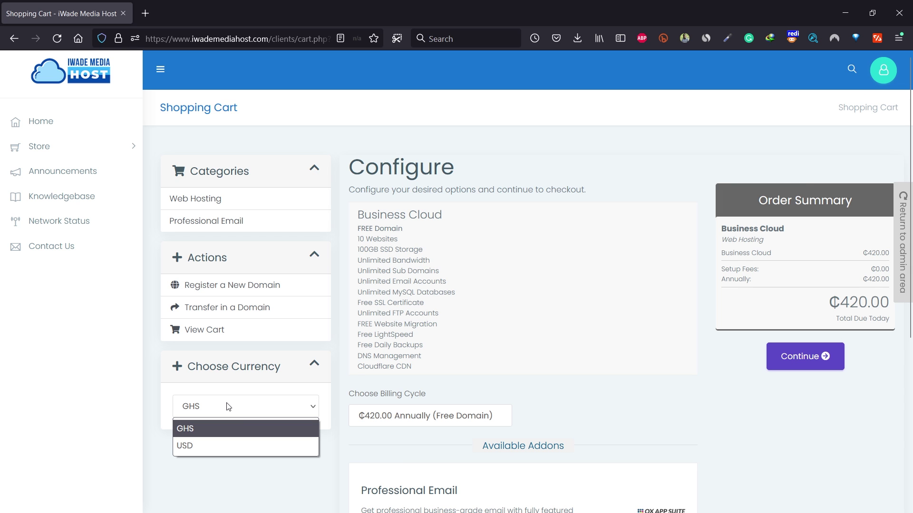
click(221, 449)
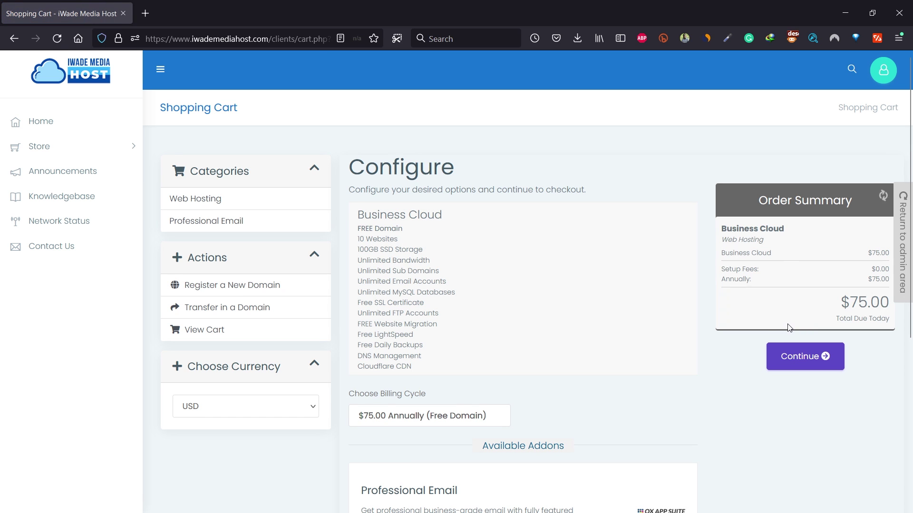
click(386, 416)
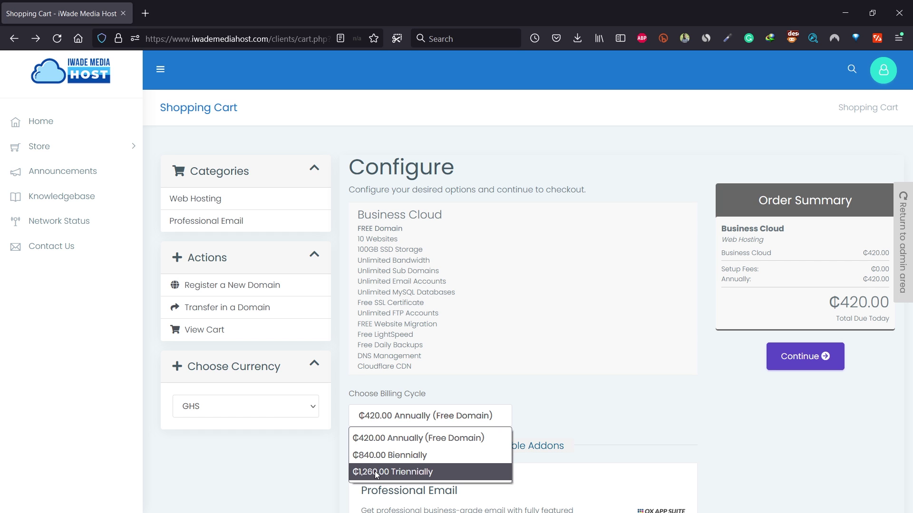
click(432, 433)
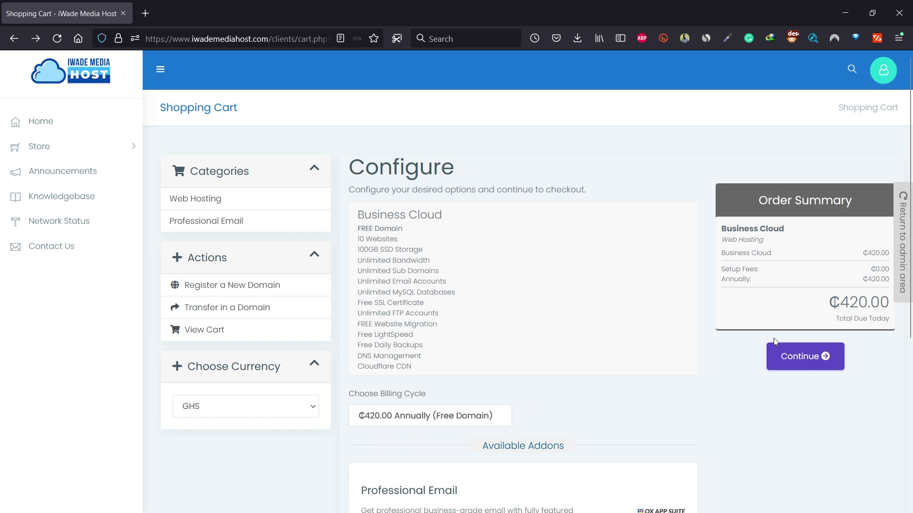
click(802, 361)
- Add DNS Management and Email Forwarding to the domain, review the cart, and proceed to checkout
click(421, 277)
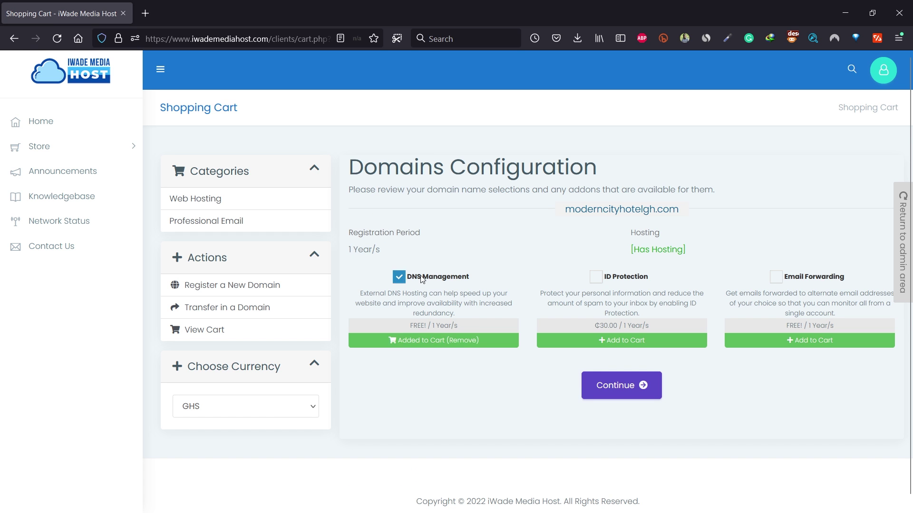
click(779, 283)
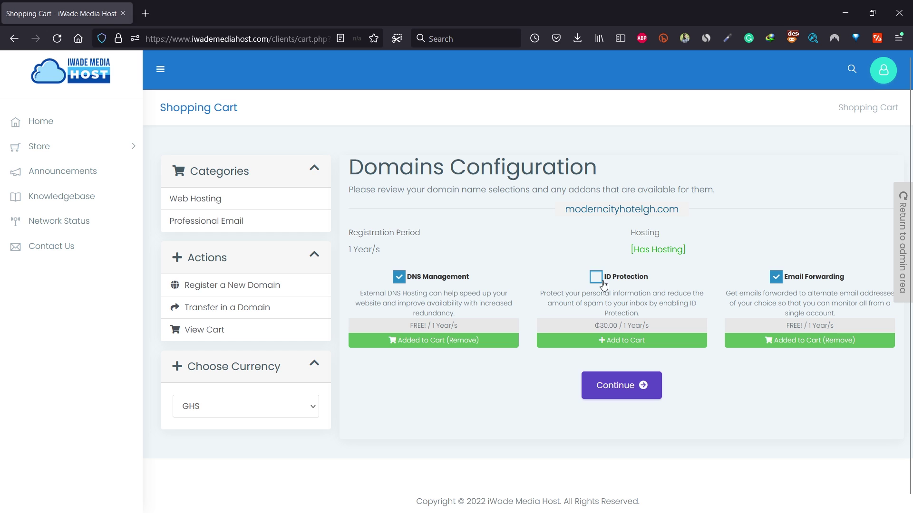
click(607, 383)
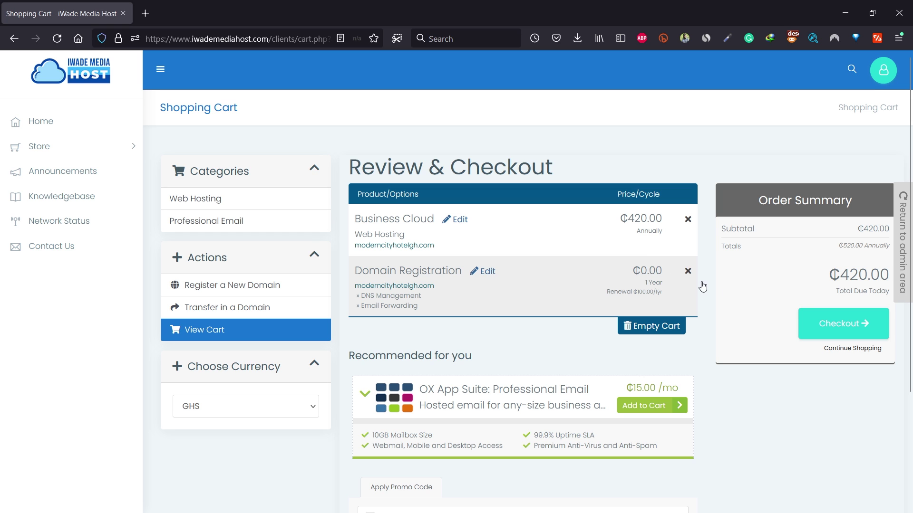
click(827, 326)
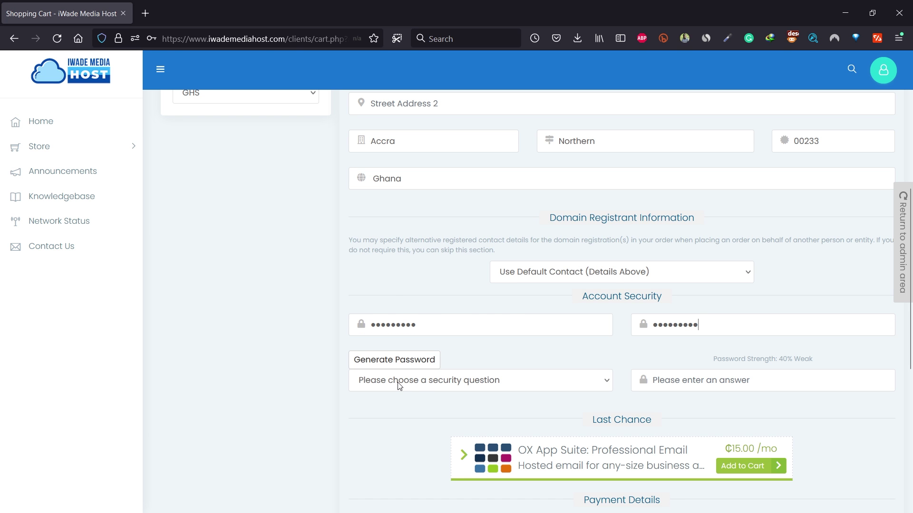
- Choose a security question and complete the order with Debit Cards or Mobile Money payment
click(399, 385)
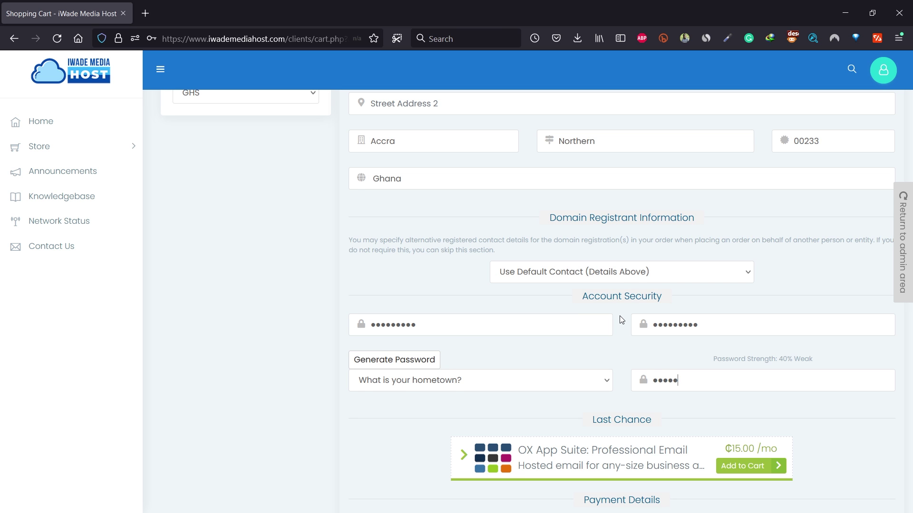
scroll(623, 320, down, 4)
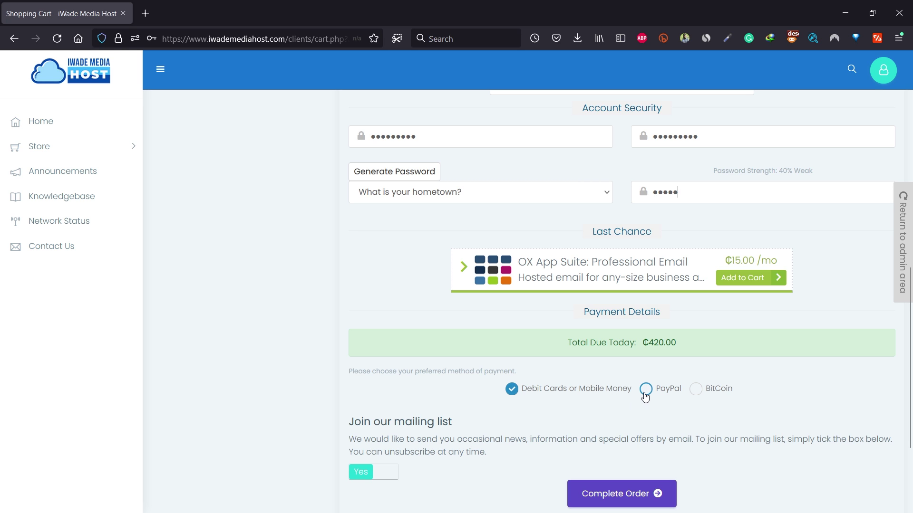
scroll(546, 366, down, 2)
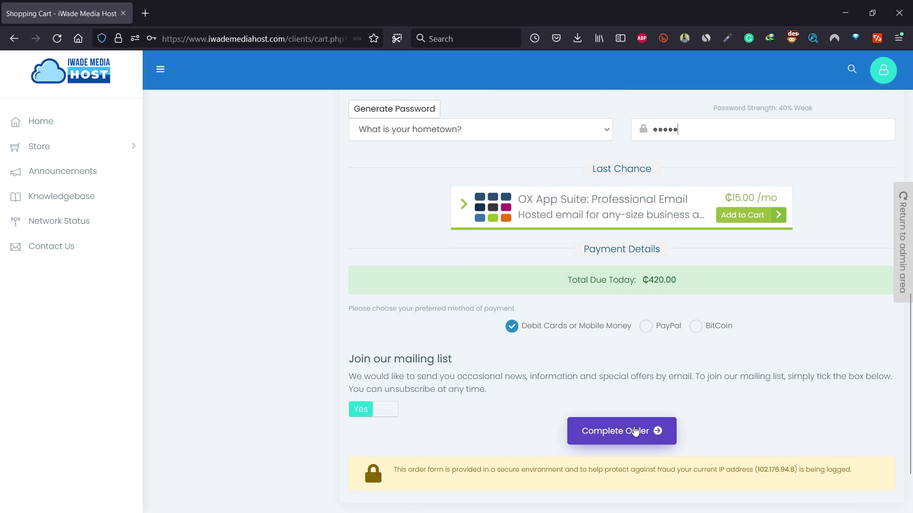
click(635, 432)
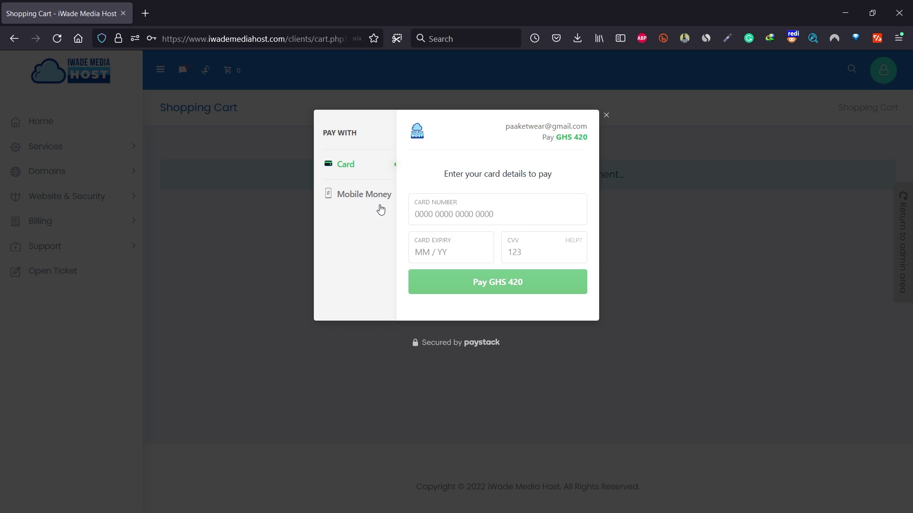
- Pay GHS 420 by MTN mobile money with the account's phone number, then open the client area
click(370, 195)
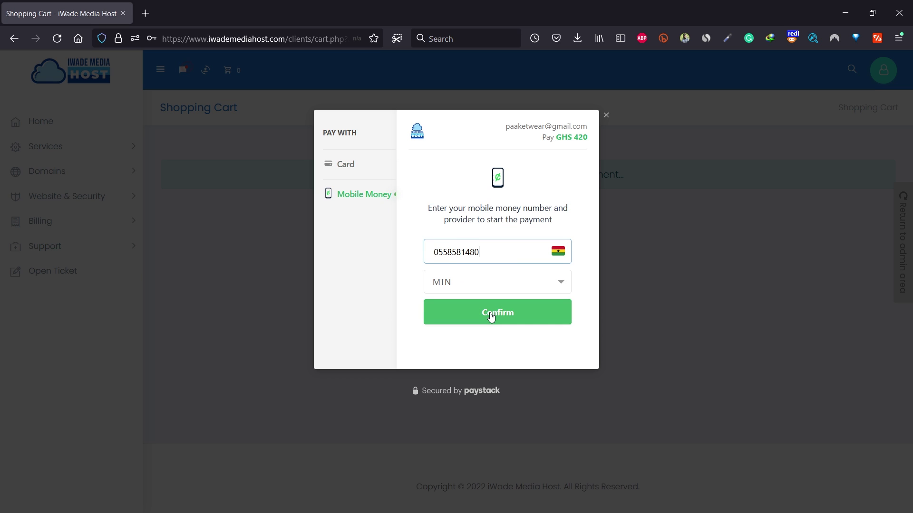
click(491, 316)
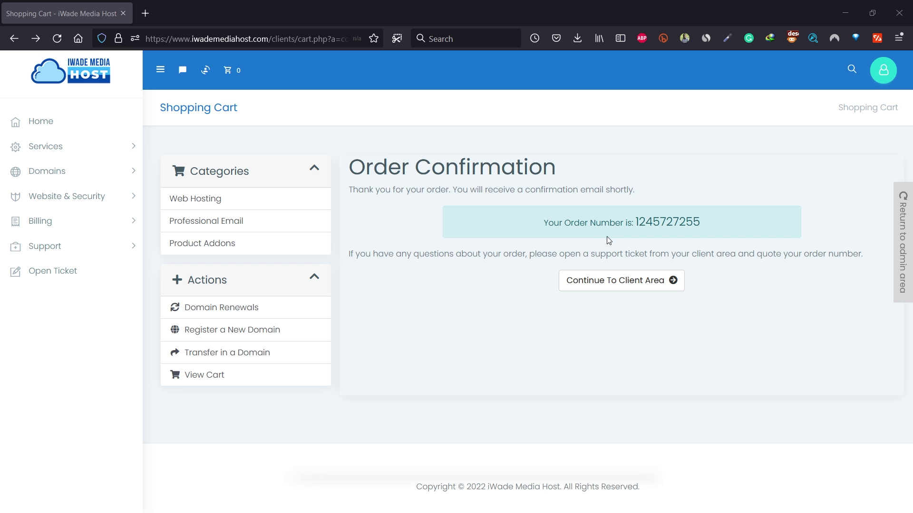
click(620, 284)
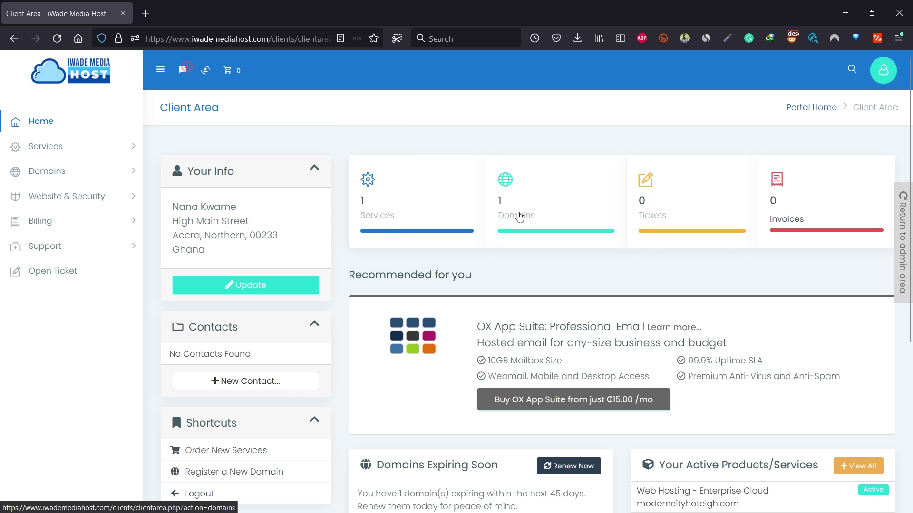
- Review the Enterprise Cloud service for moderncityhotelgh.com, return to the Client Area, then go to Gmail
scroll(519, 218, down, 4)
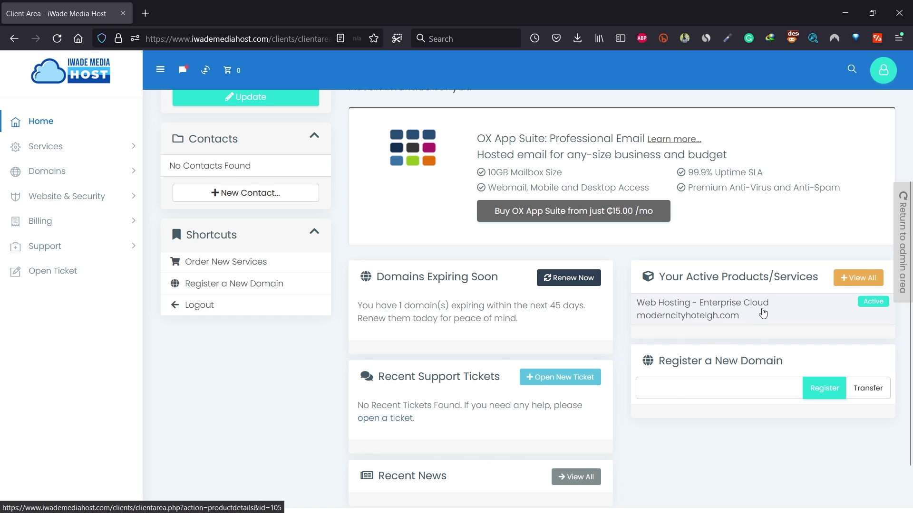
scroll(762, 313, up, 4)
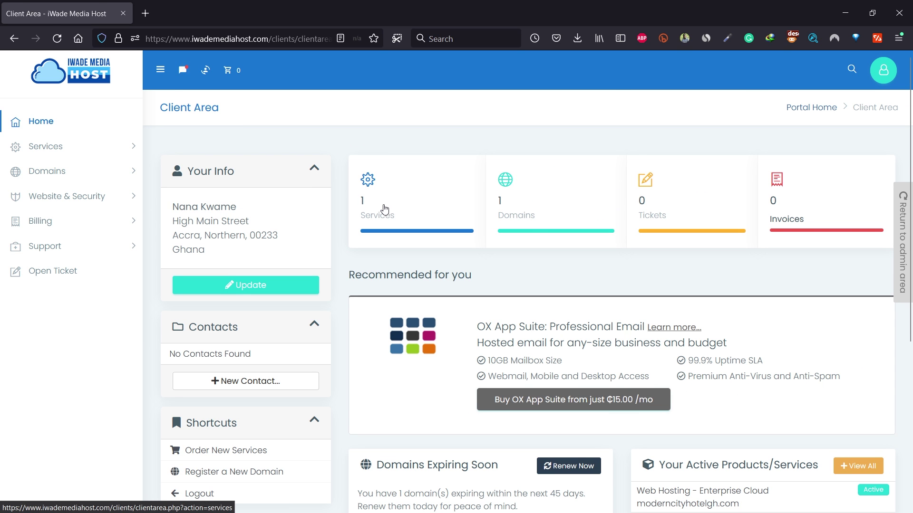
click(384, 210)
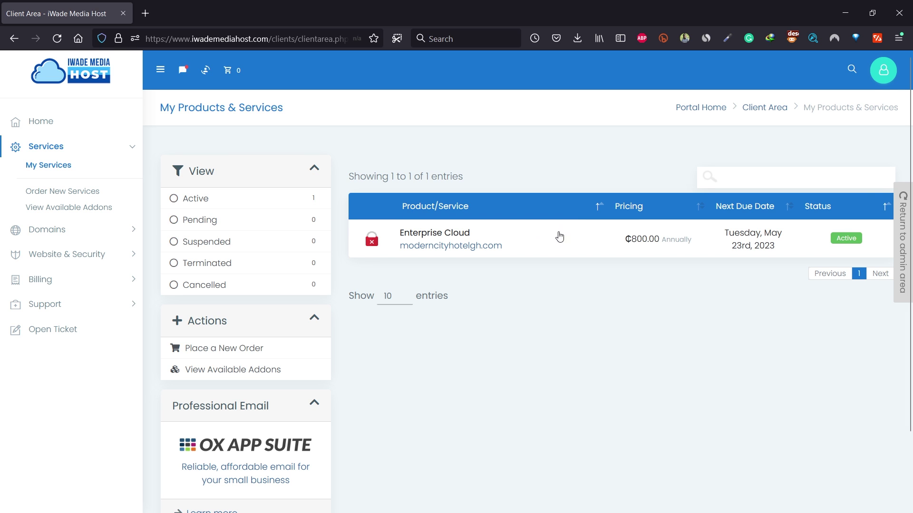
click(836, 239)
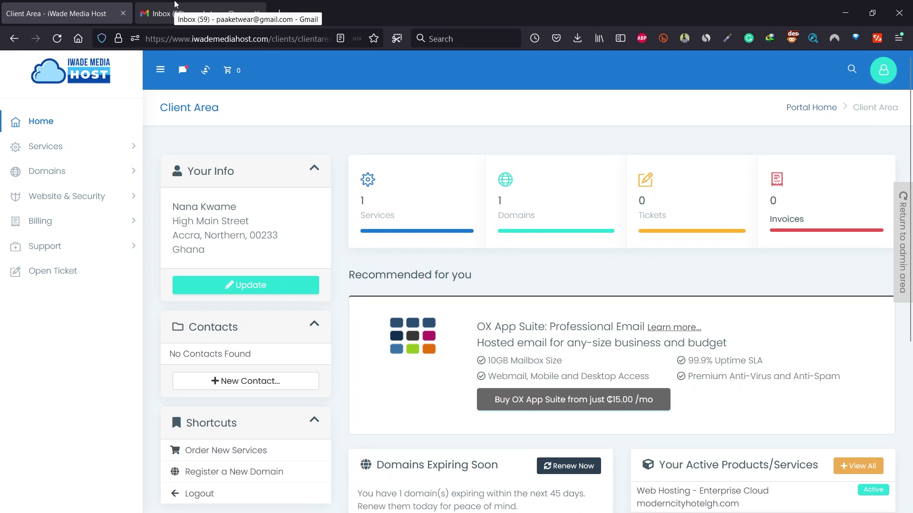
click(207, 7)
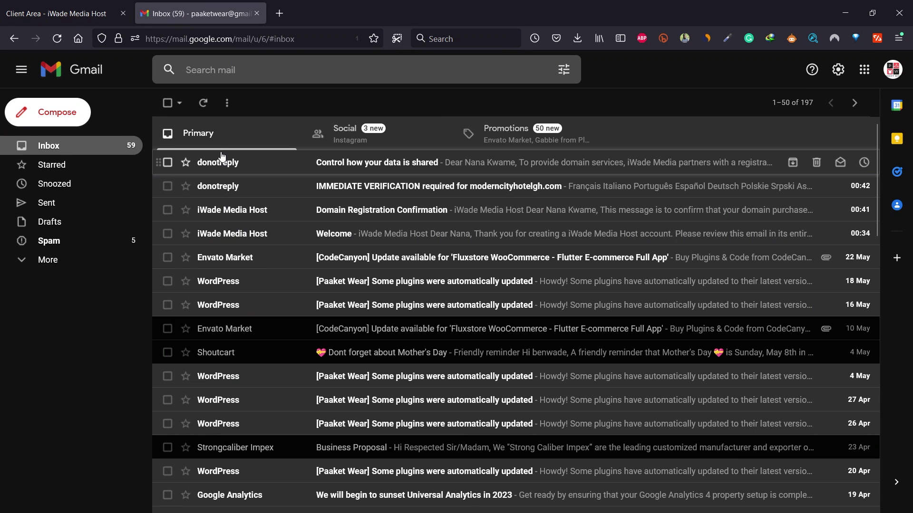
- Read the Welcome and Domain Registration Confirmation emails from iWade Media Host
click(346, 234)
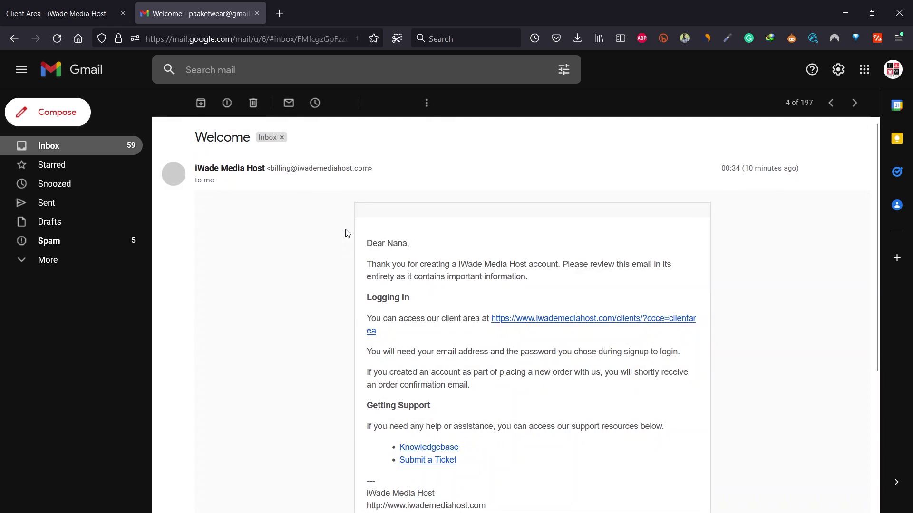
click(169, 102)
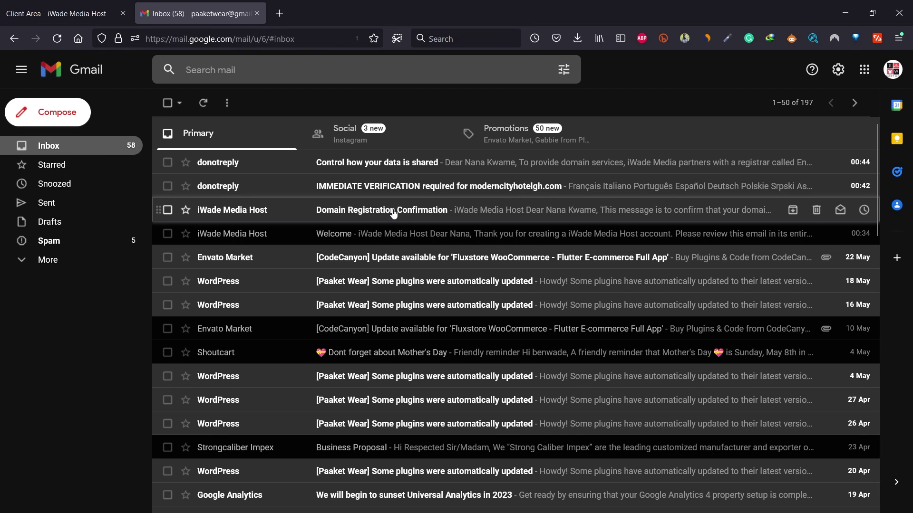
click(397, 212)
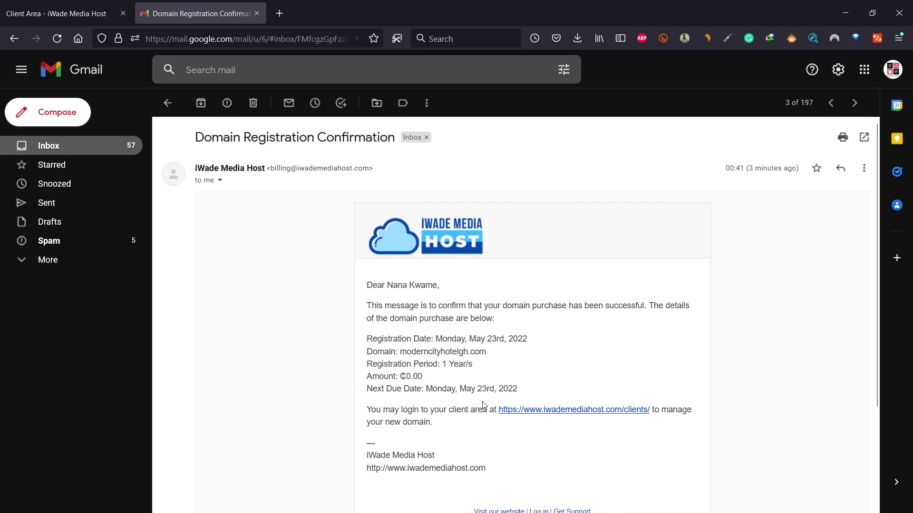
key(alt+Left)
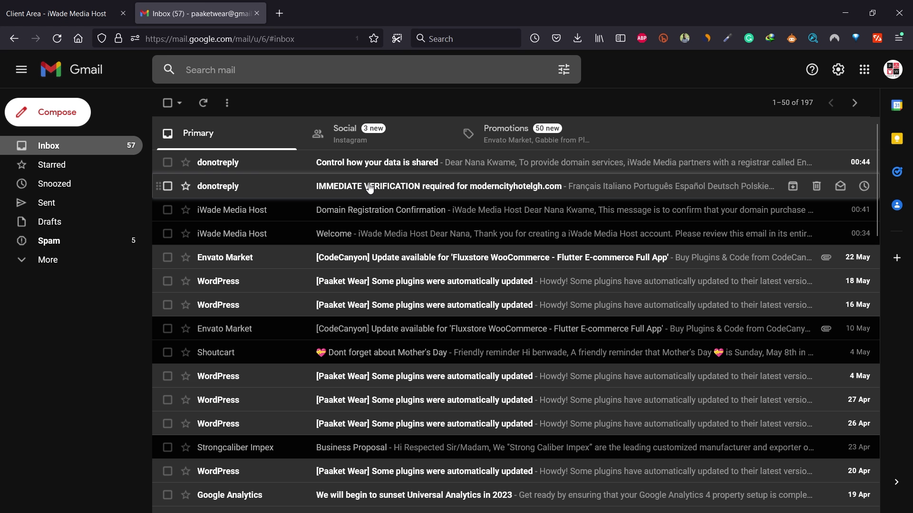
- Verify the registrant email via the IMMEDIATE VERIFICATION message's link and return to the inbox
click(370, 189)
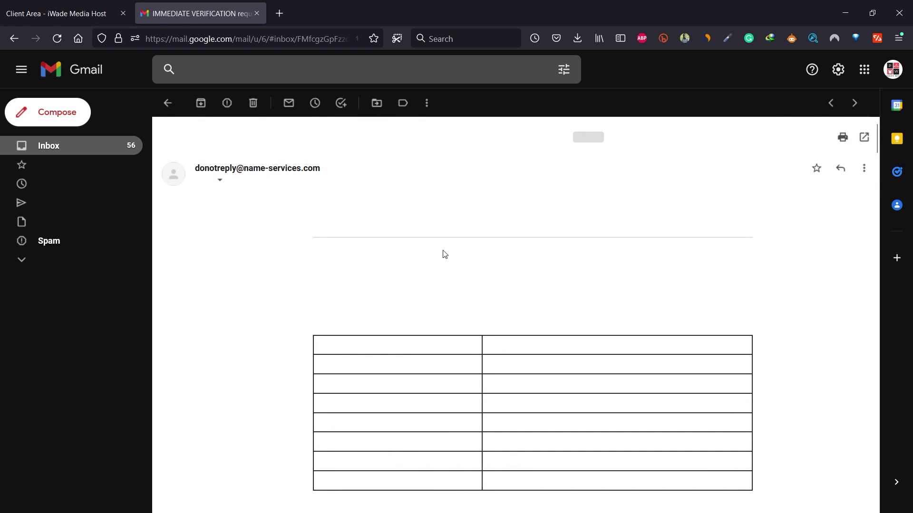
scroll(462, 276, down, 5)
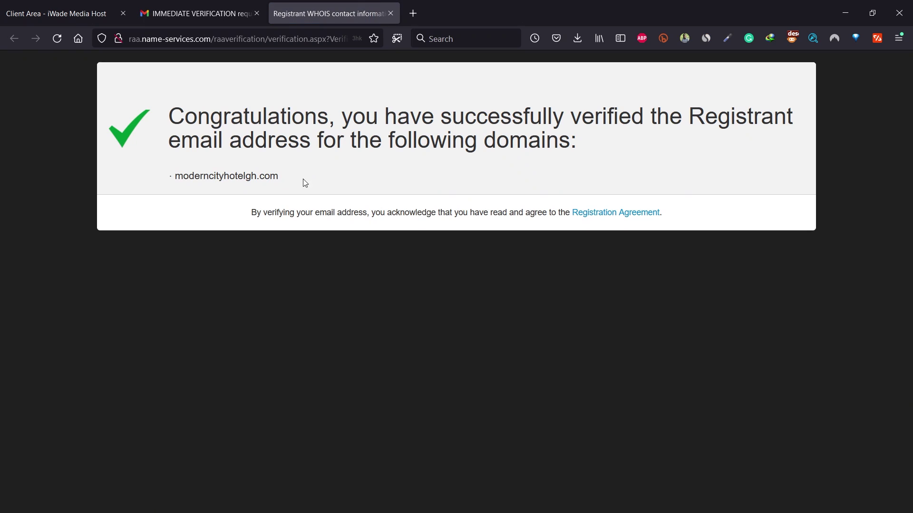
click(390, 14)
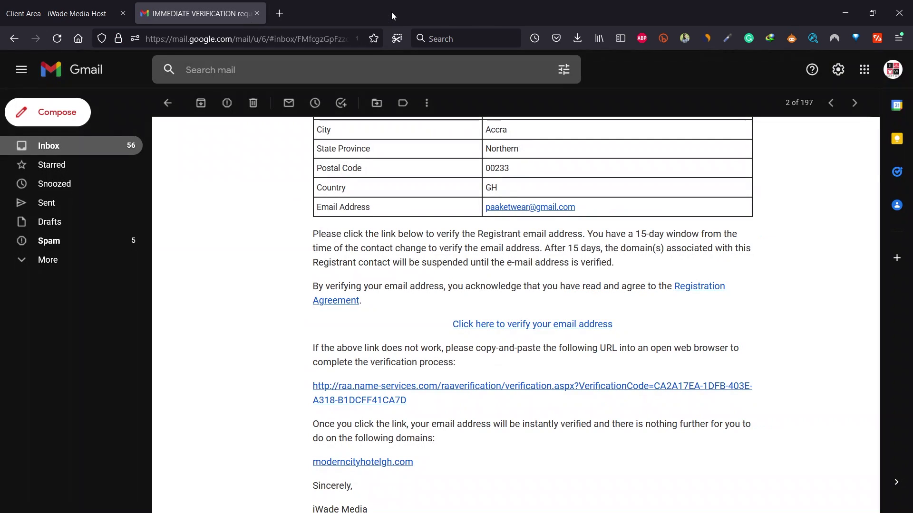
click(164, 105)
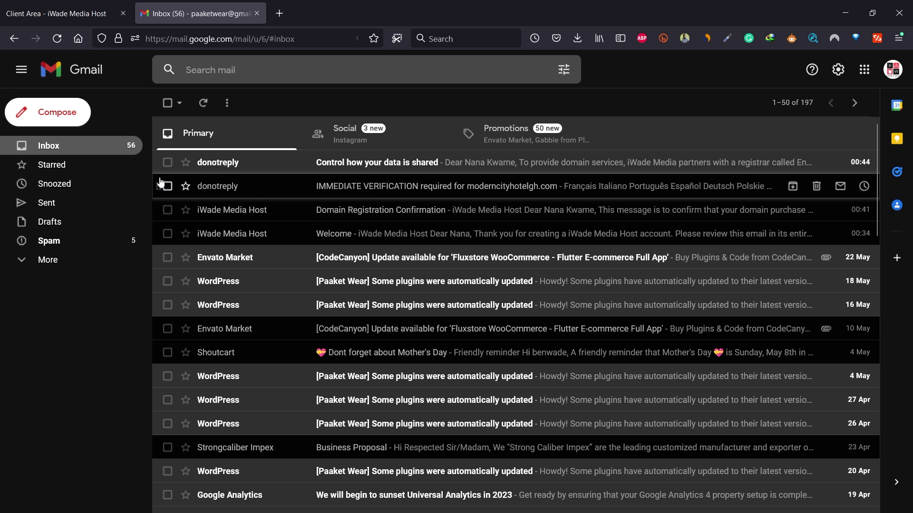
- Find the New Account Information email in Spam and mark it as safe
click(48, 244)
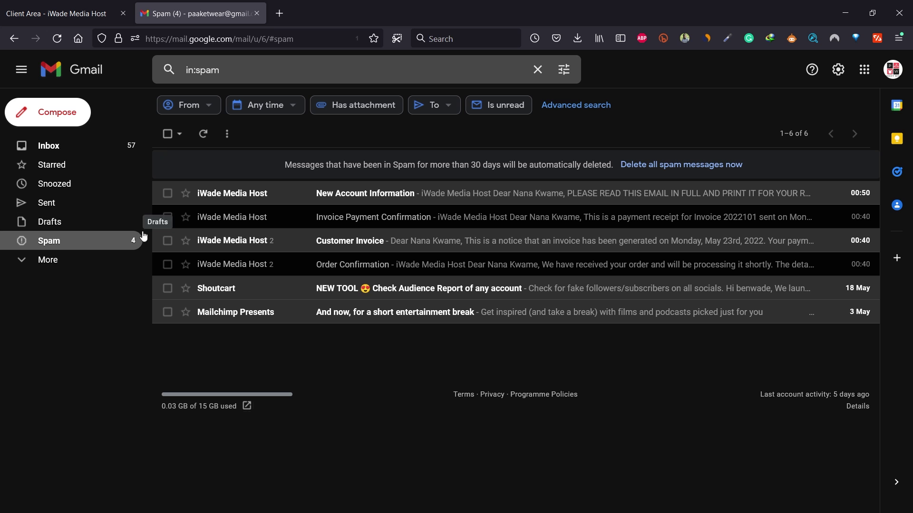
click(354, 193)
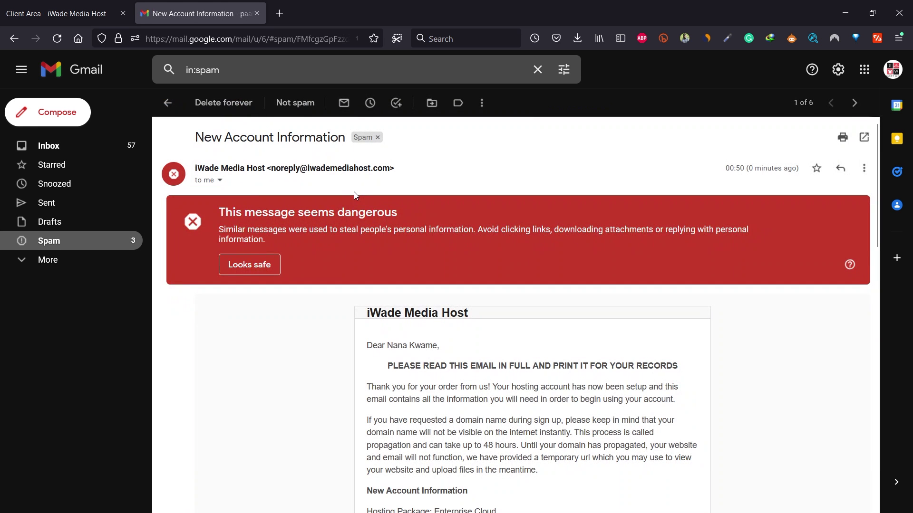
click(257, 265)
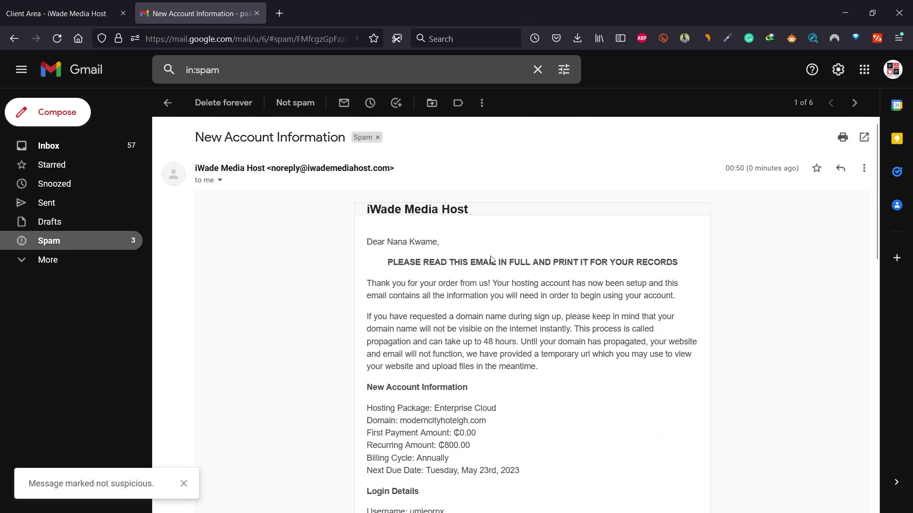
- Select the control panel URL in the email and switch back to the iWade client area
scroll(655, 298, down, 4)
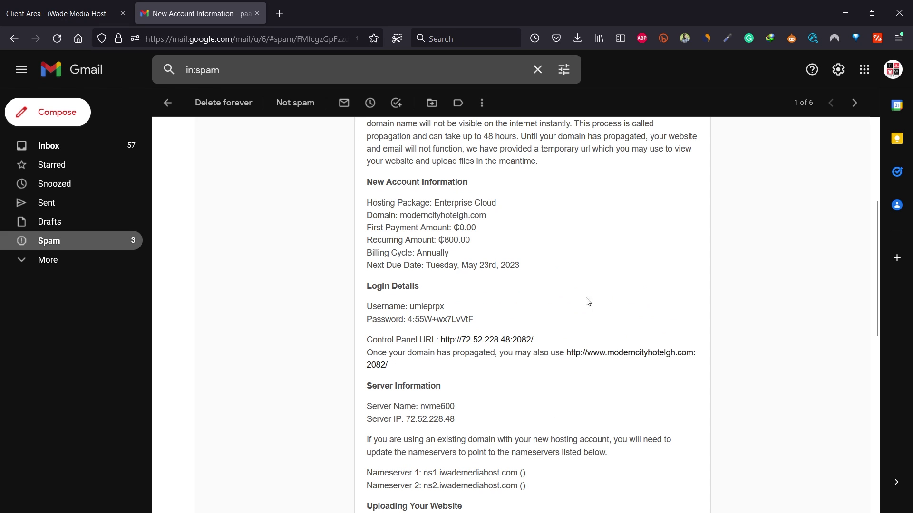
scroll(374, 445, up, 1)
drag(388, 434, 588, 424)
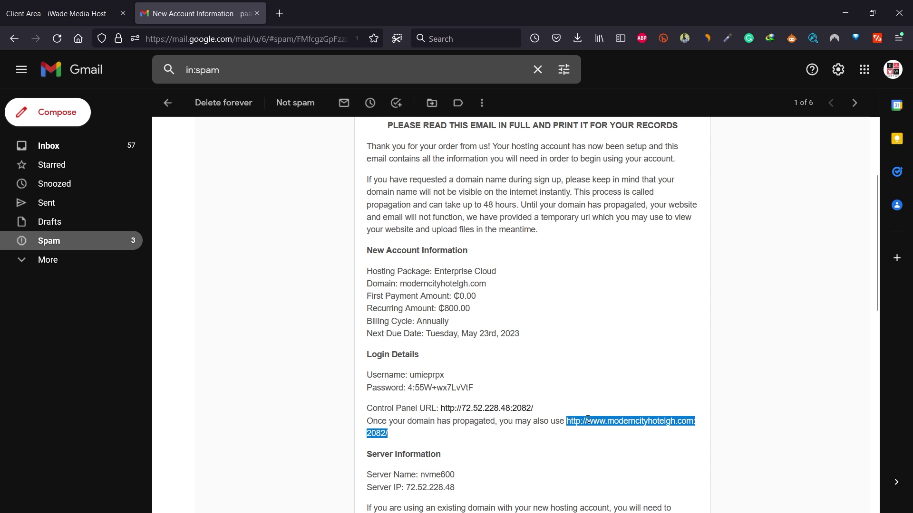
key(ctrl+Tab)
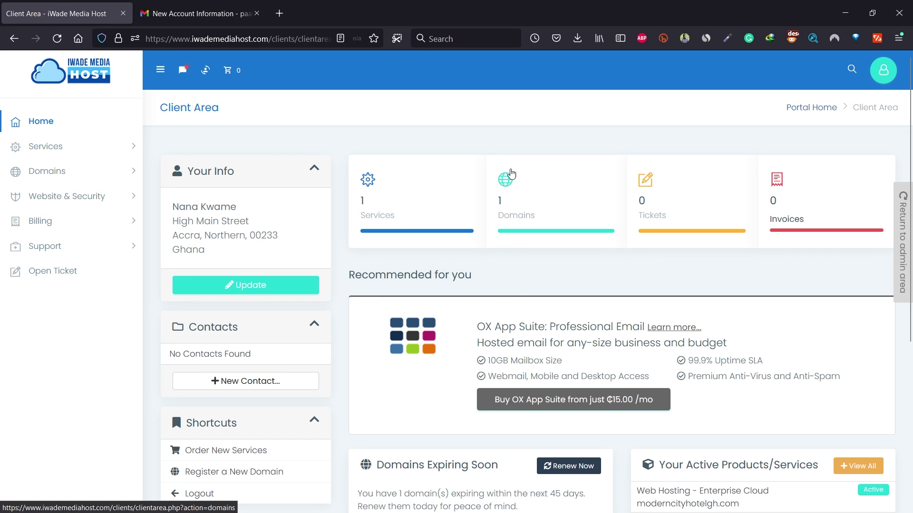
- Log in to cPanel from the Enterprise Cloud service, dismiss the welcome notice, and close the empty site listing
click(414, 202)
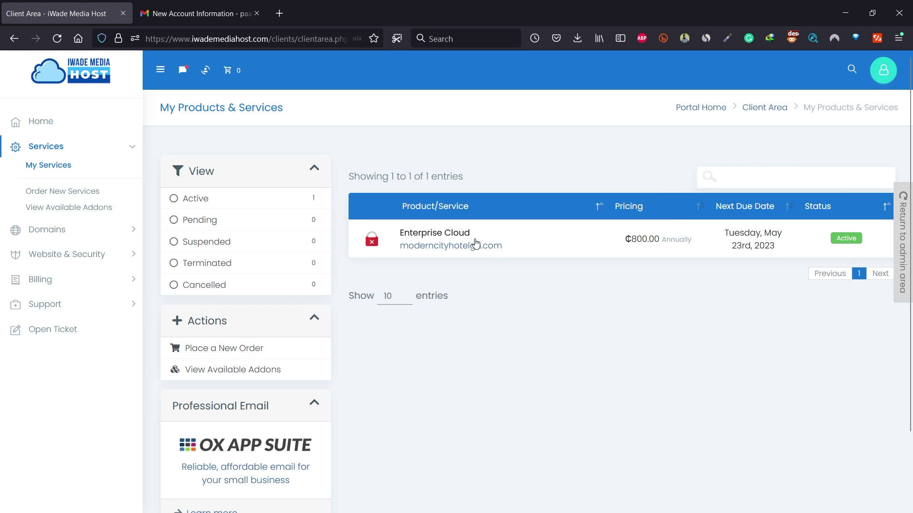
click(779, 252)
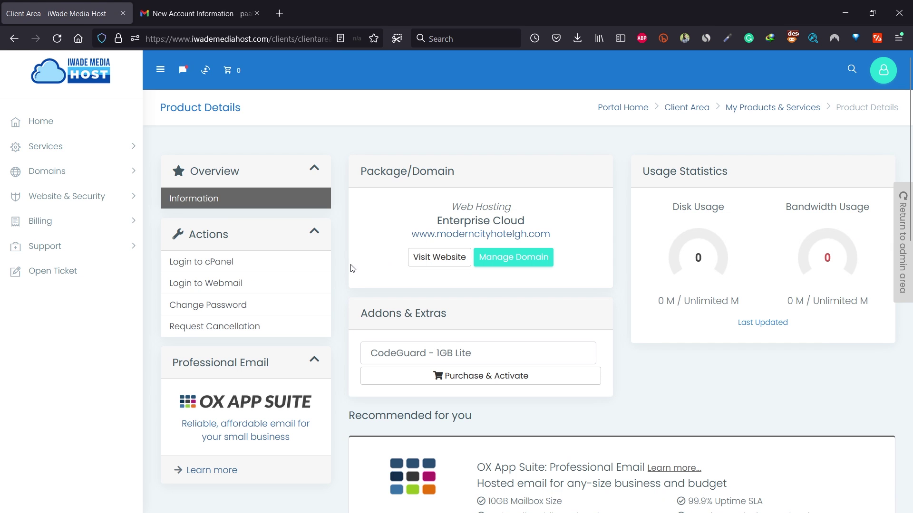
click(209, 267)
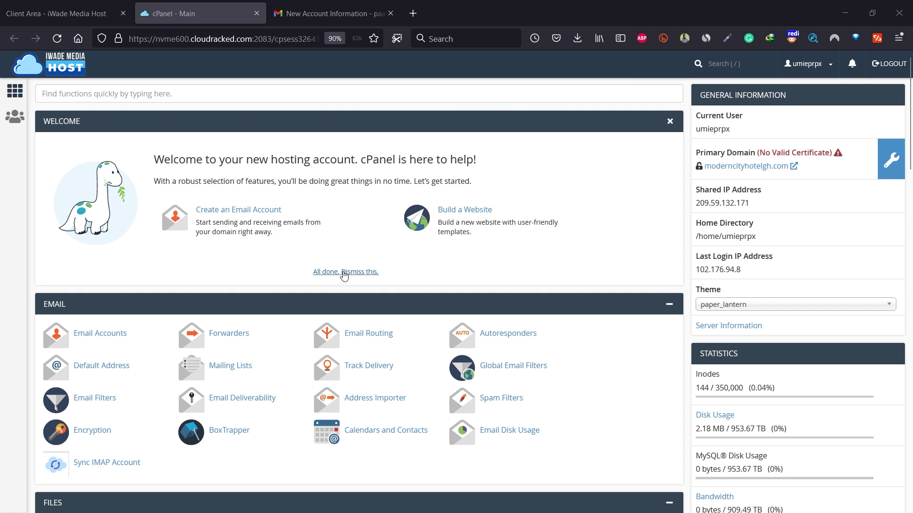
click(339, 273)
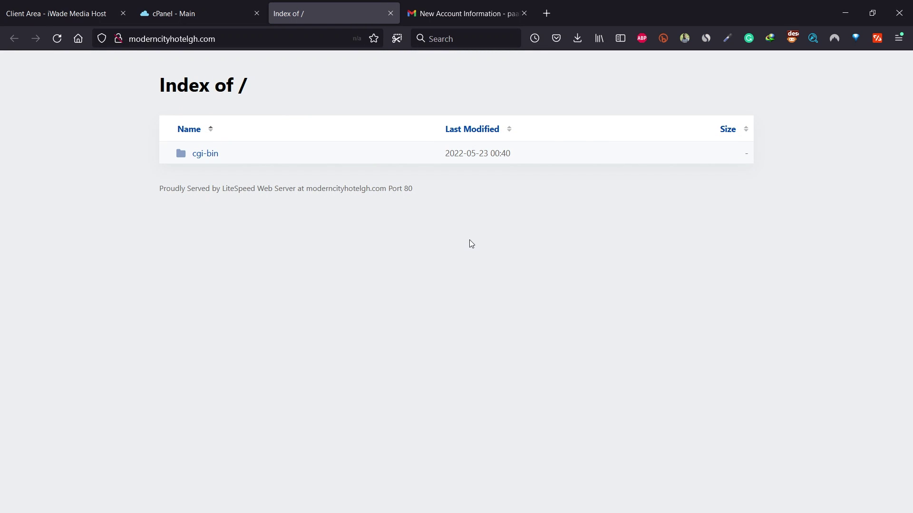
click(390, 13)
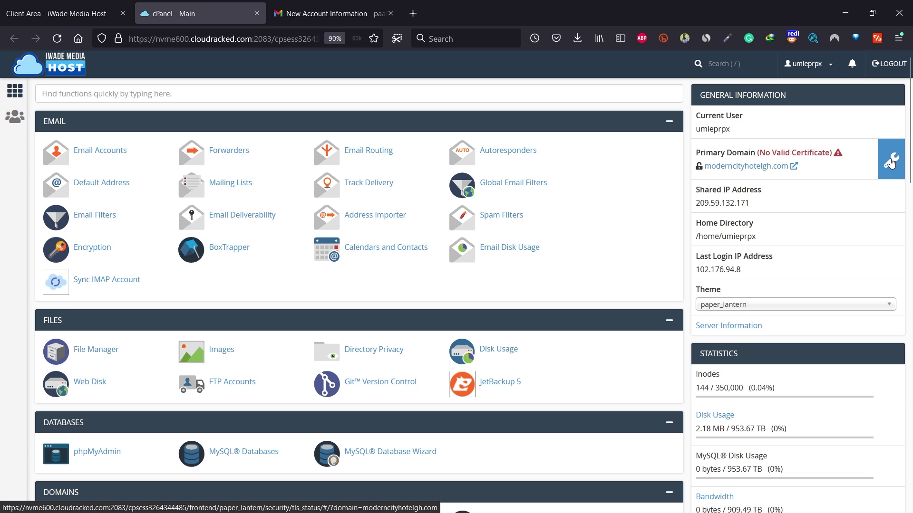
- Run AutoSSL for all eight moderncityhotelgh.com domains, then return to the cPanel home page
click(890, 163)
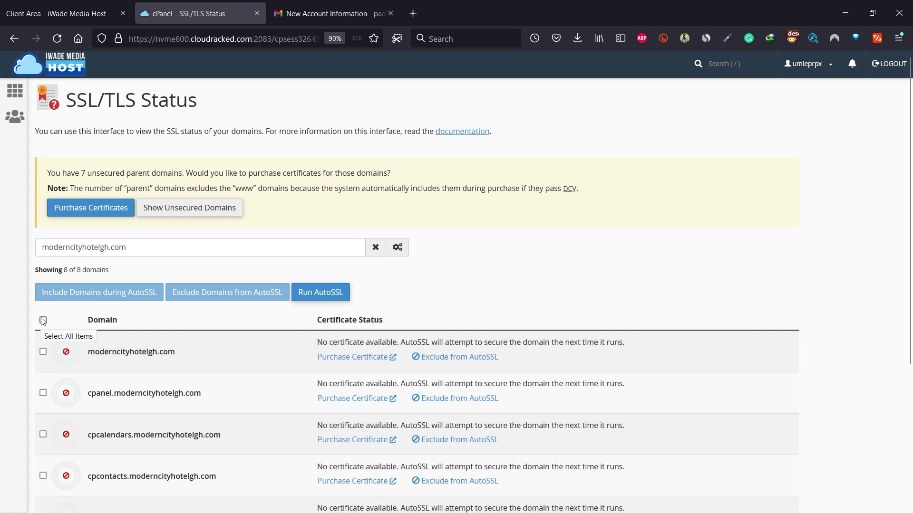
click(43, 320)
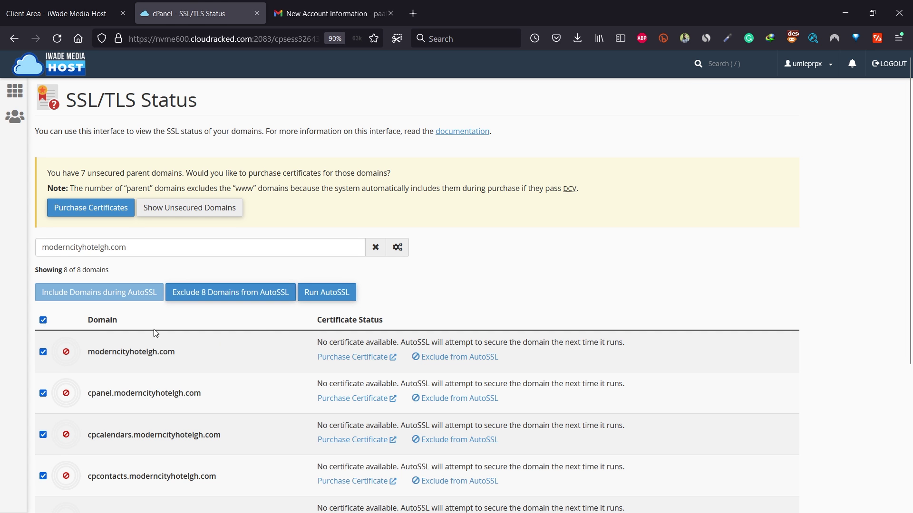
click(339, 293)
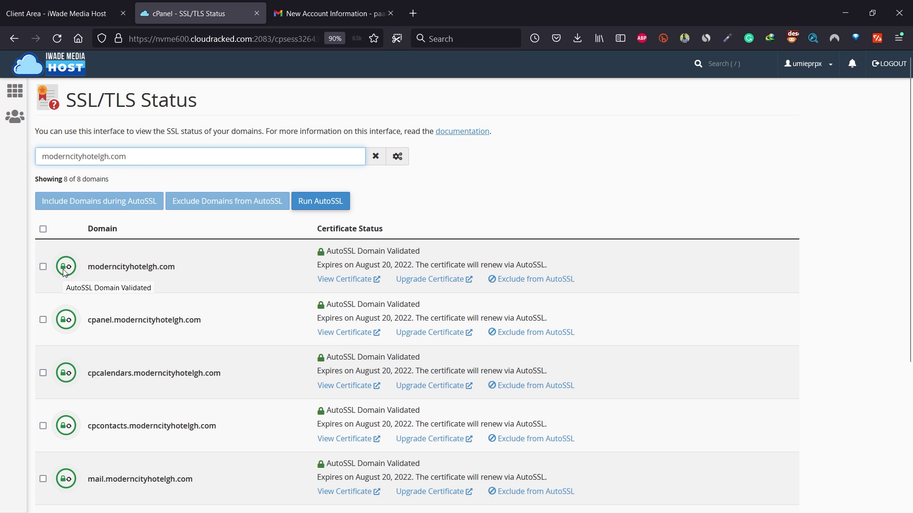
click(13, 99)
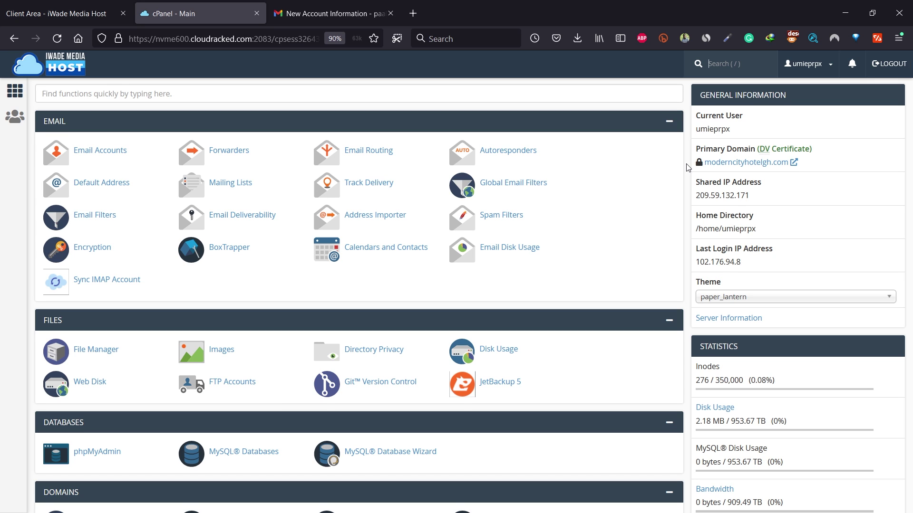
- Open the WordPress install form from the Softaculous Apps Installer
scroll(666, 173, down, 7)
scroll(647, 180, down, 16)
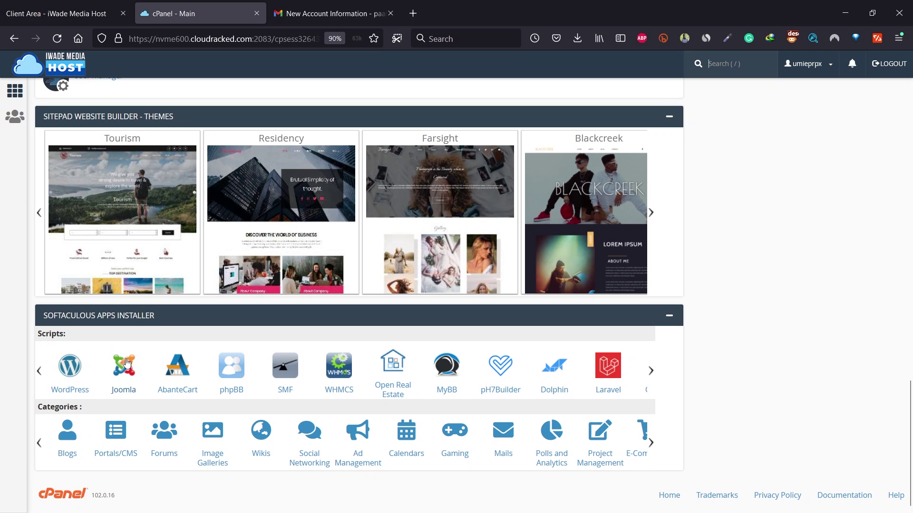
click(67, 370)
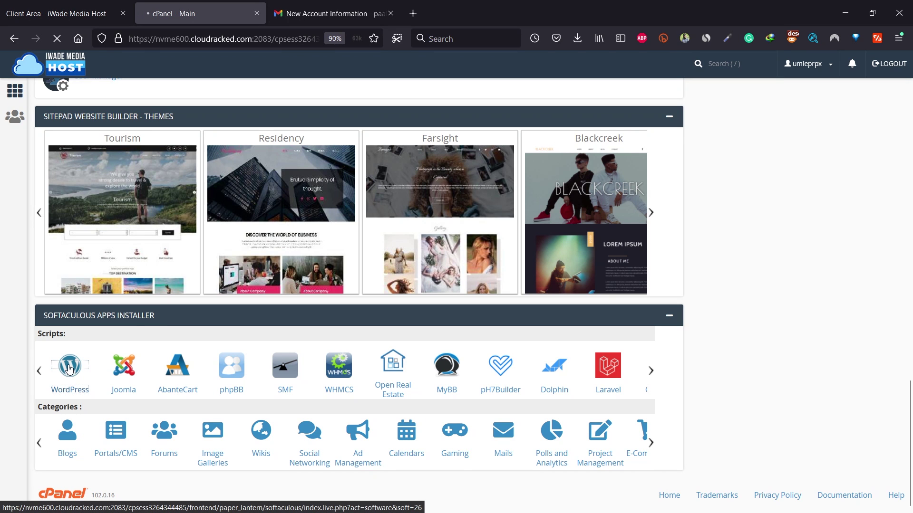
scroll(546, 191, down, 3)
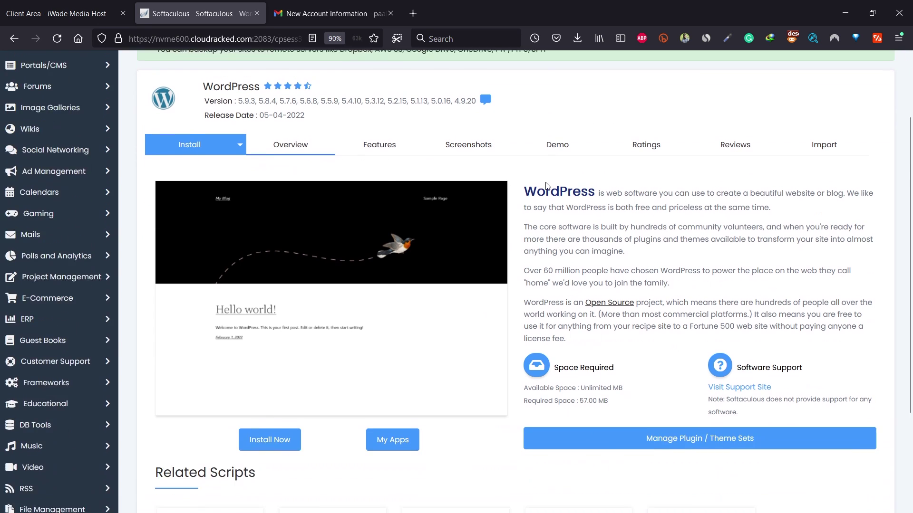
click(267, 413)
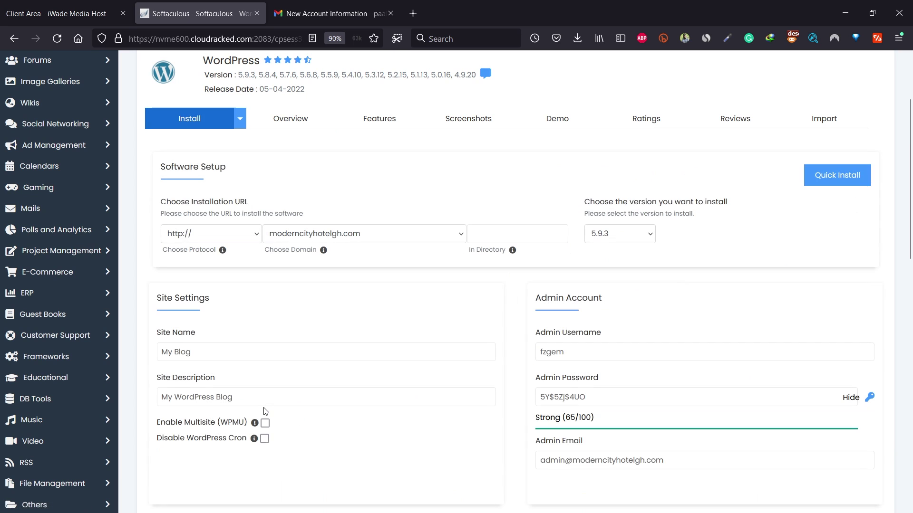
click(230, 234)
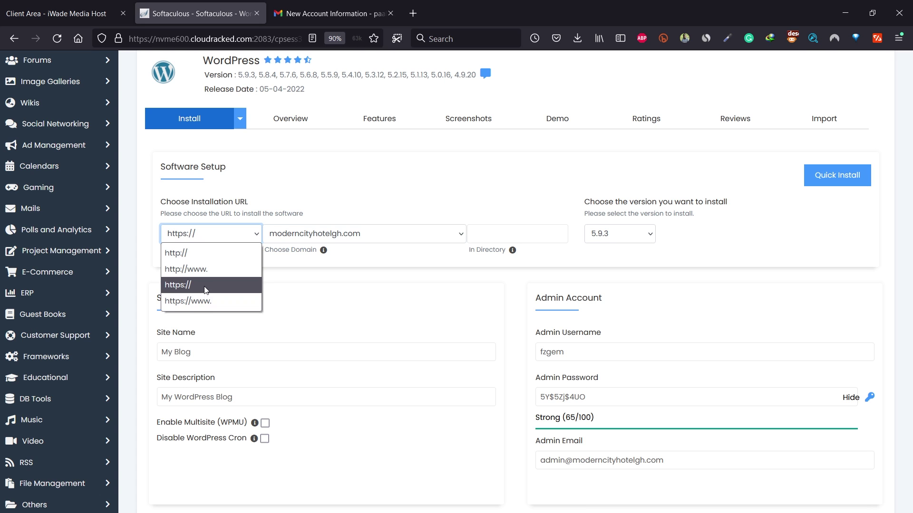
click(180, 304)
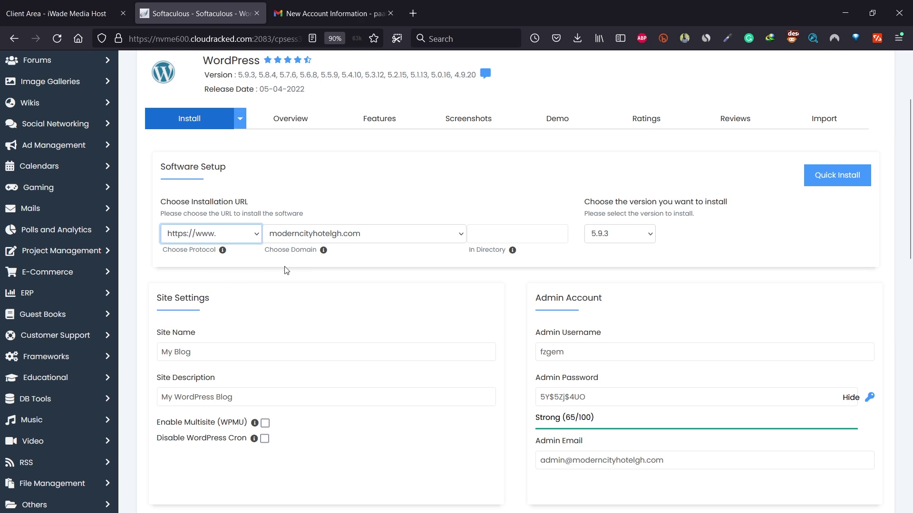
click(354, 238)
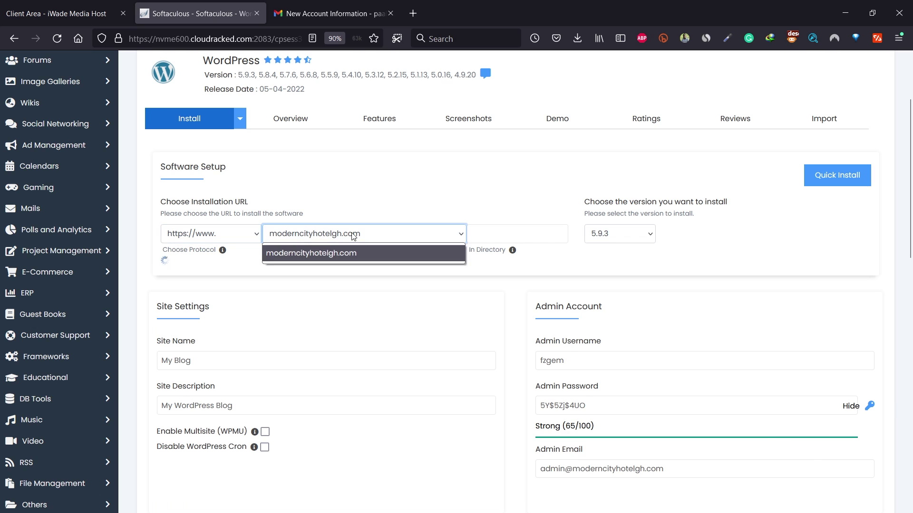
click(306, 256)
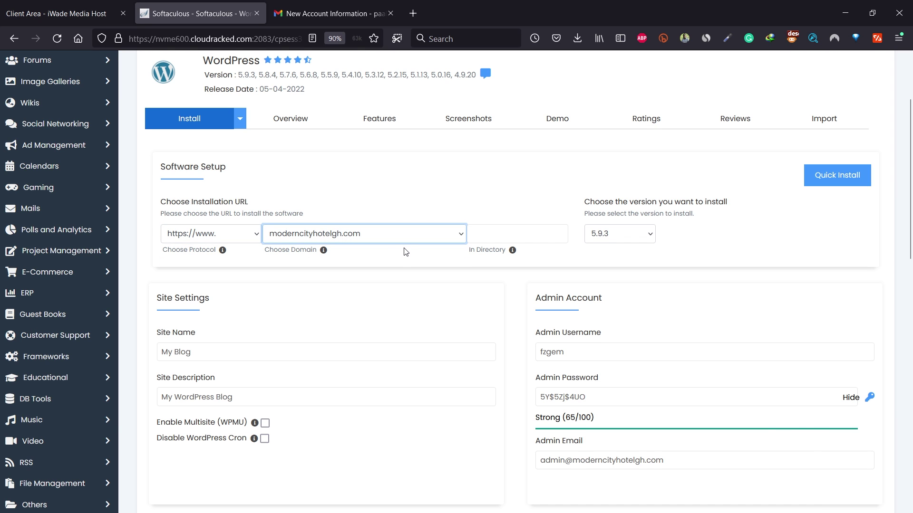
- Leave the directory blank and keep version 5.9.3. Name the site 'Modern City Hotel', described as 'Hotel Website'
click(492, 237)
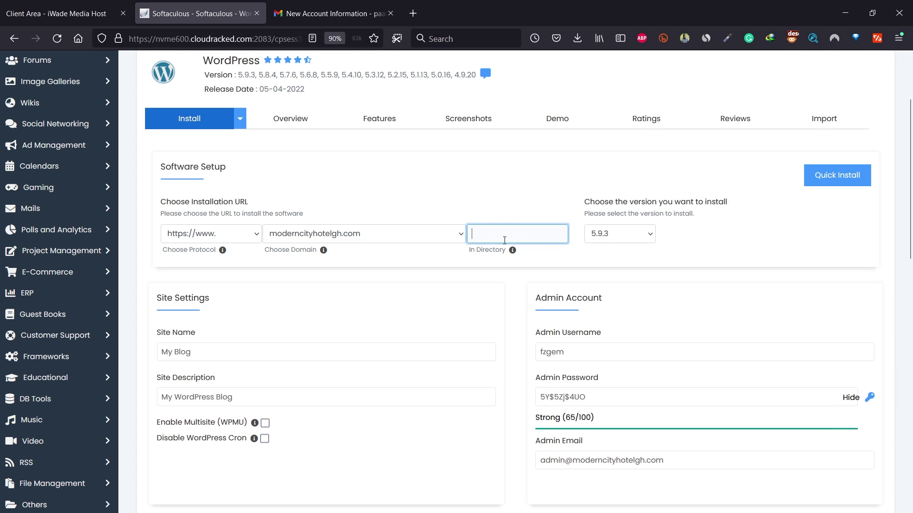
click(637, 235)
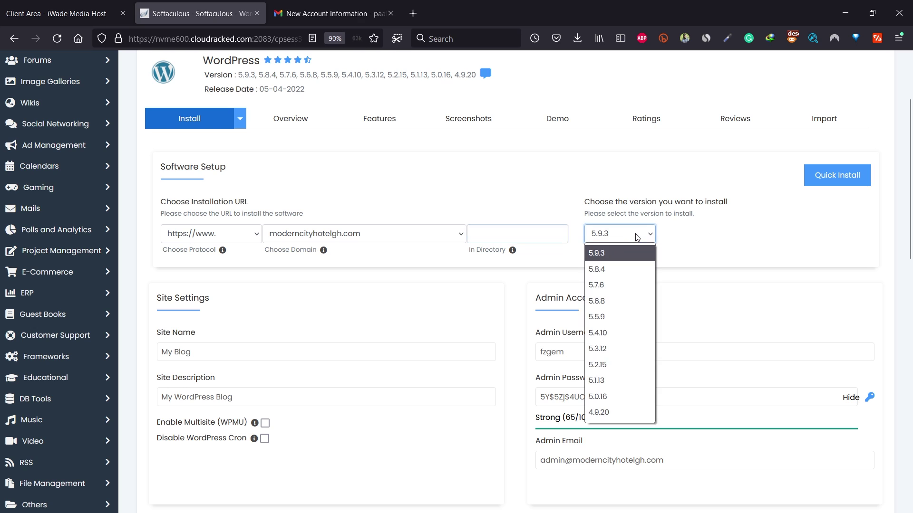
click(597, 255)
click(199, 352)
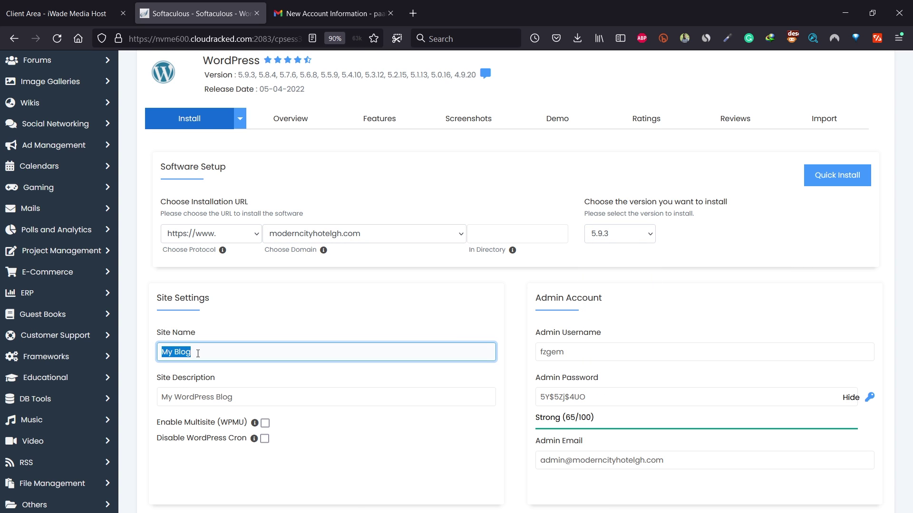
text(Modern City Hotel)
key(Tab)
text(Hotel Website)
- Fill in the admin username and password and start the WordPress installation
click(556, 352)
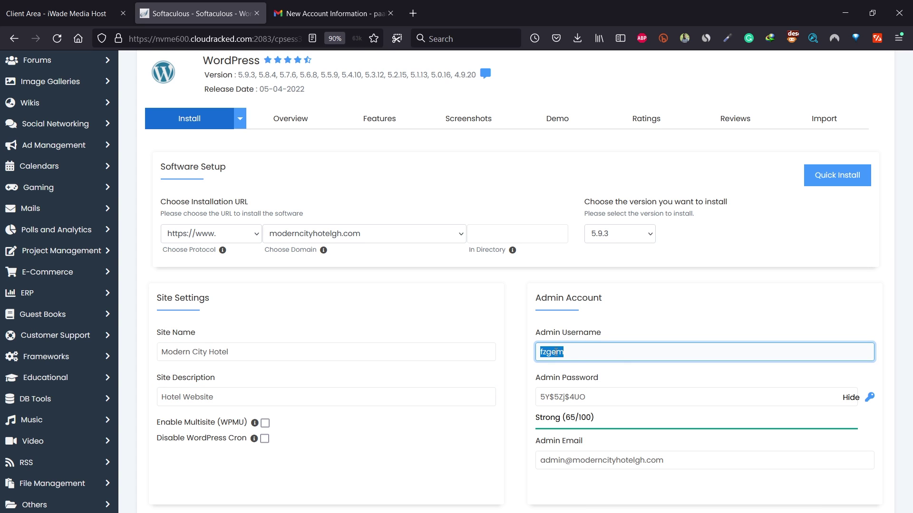
text(moder)
click(556, 367)
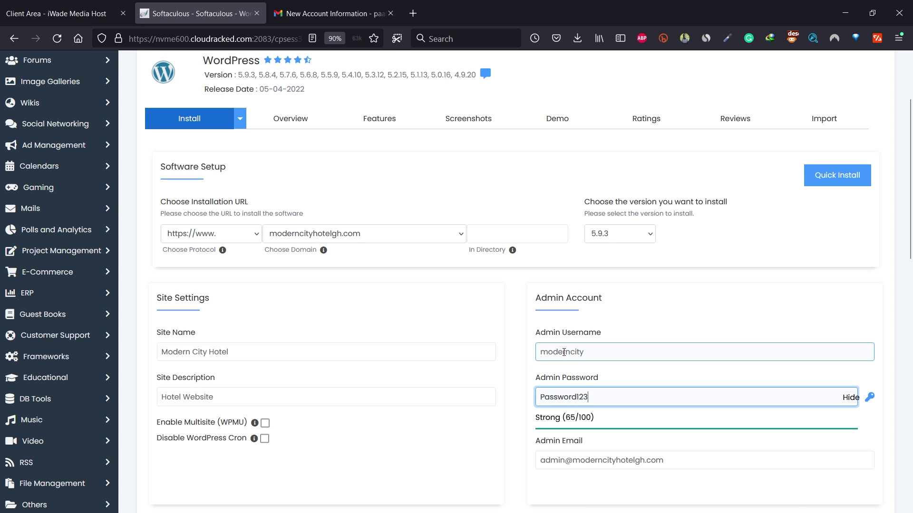
scroll(525, 364, down, 12)
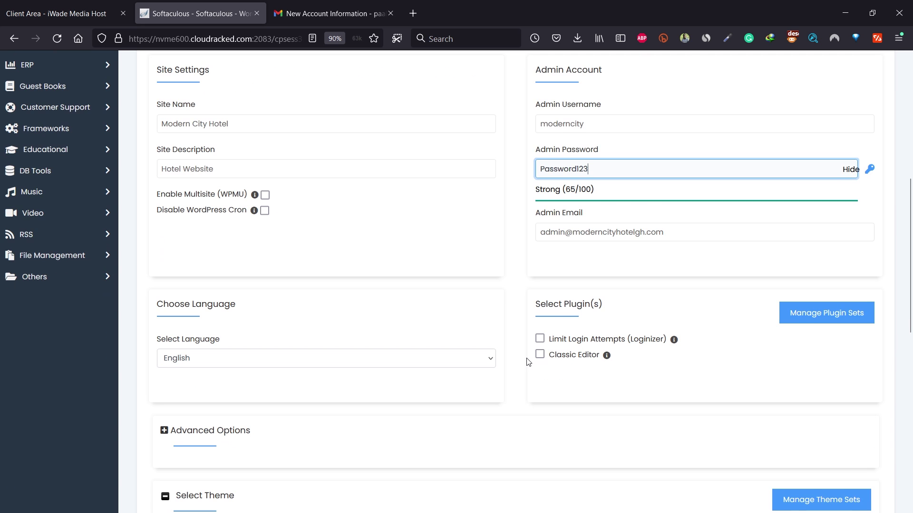
scroll(525, 364, down, 2)
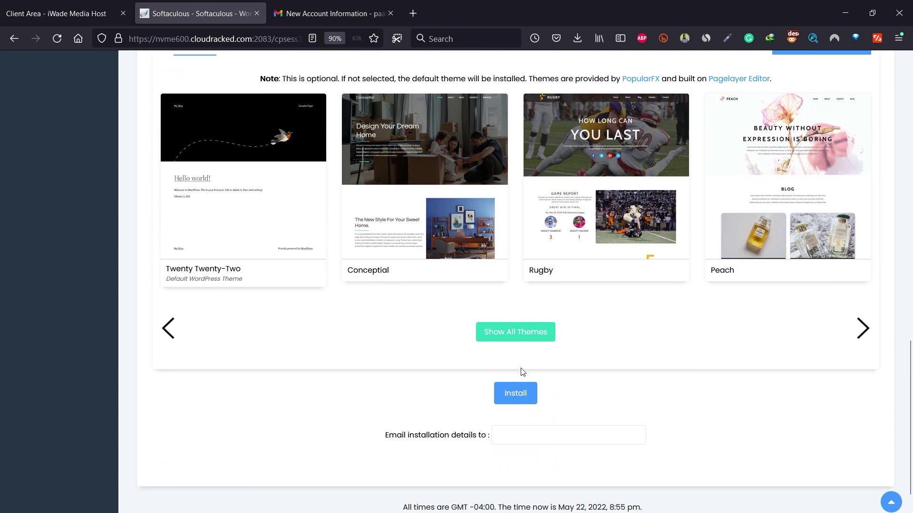
click(512, 398)
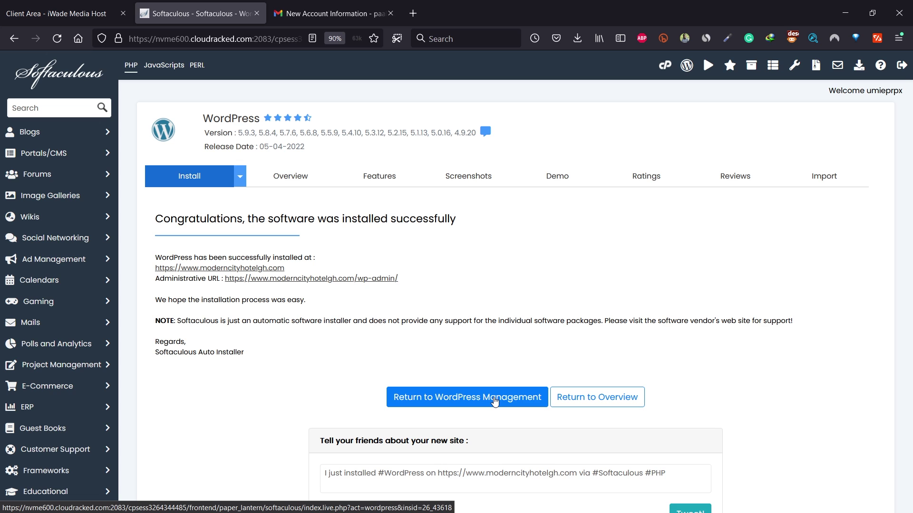